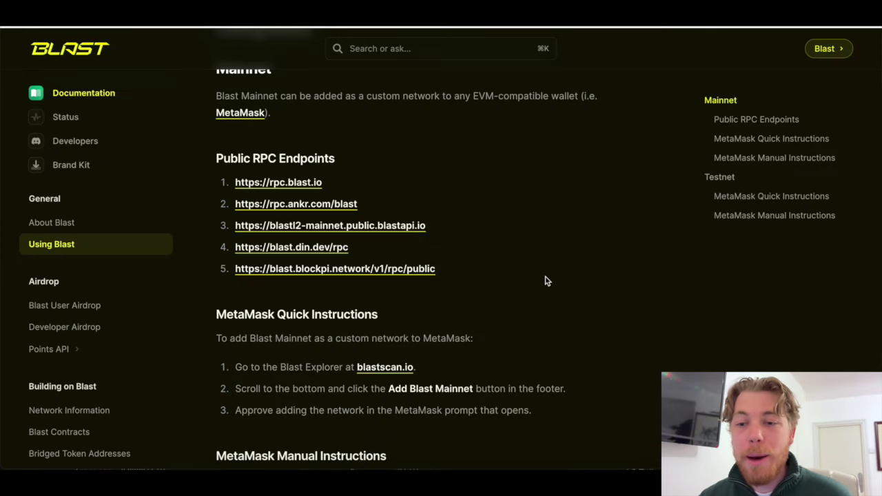
Scroll through the docs' MetaMask Quick and Manual setup instructions
scroll(544, 279, "up", 2)
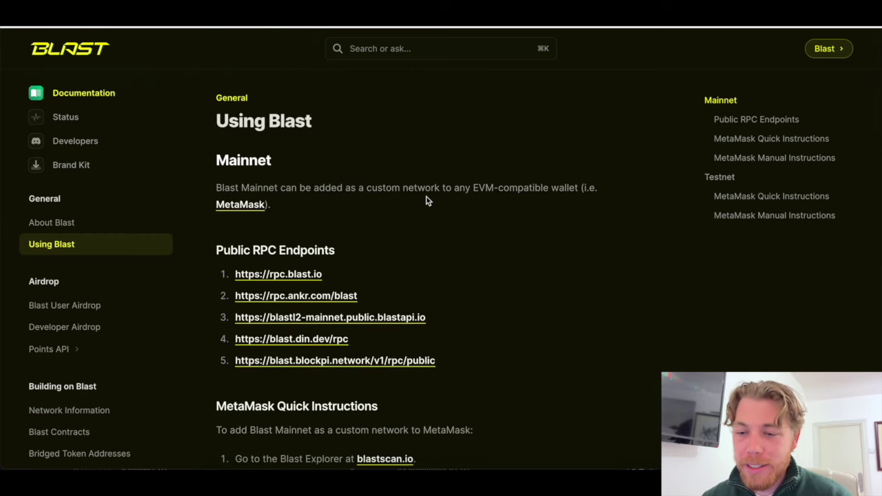
scroll(483, 240, "down", 5)
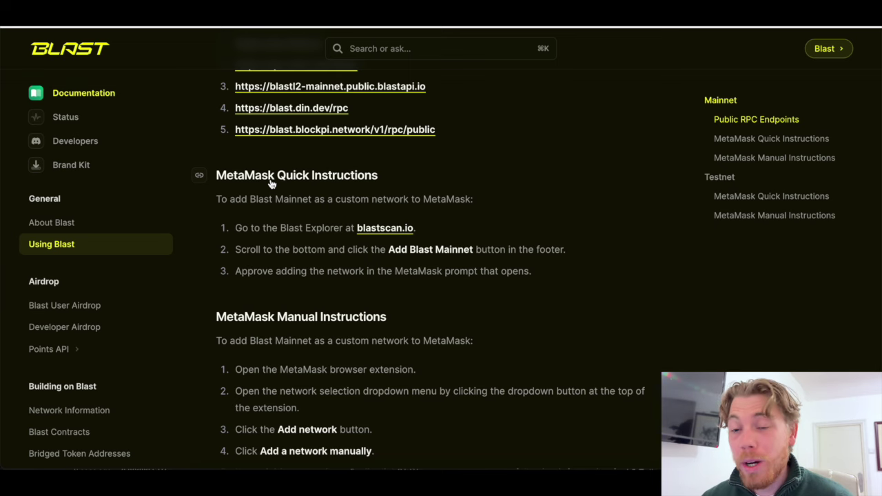
scroll(354, 228, "down", 3)
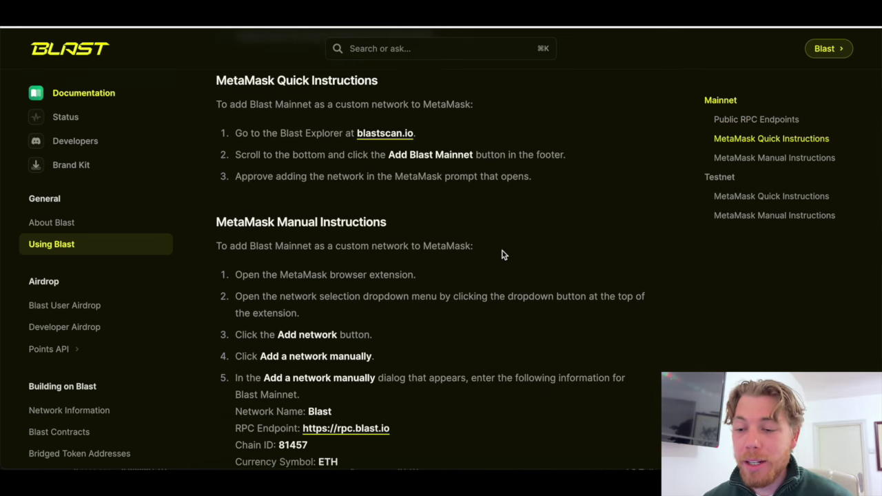
scroll(496, 251, "down", 4)
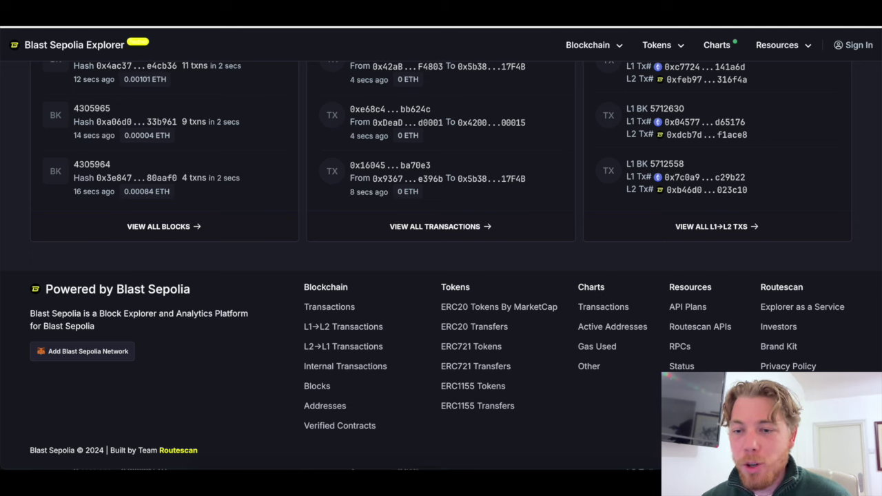
Go back to the Blast documentation, scroll up, then bring up the Blast Sepolia Explorer page
left_click(283, 17)
scroll(410, 211, "up", 5)
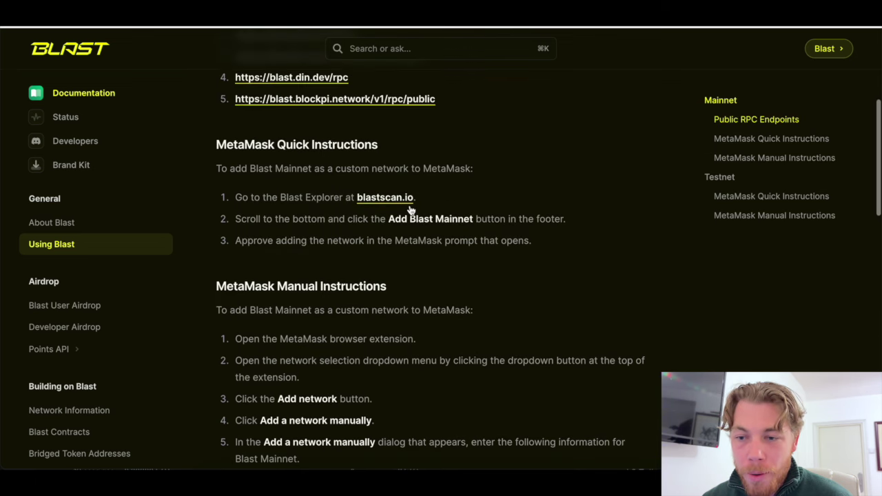
scroll(411, 210, "up", 1)
left_click(206, 17)
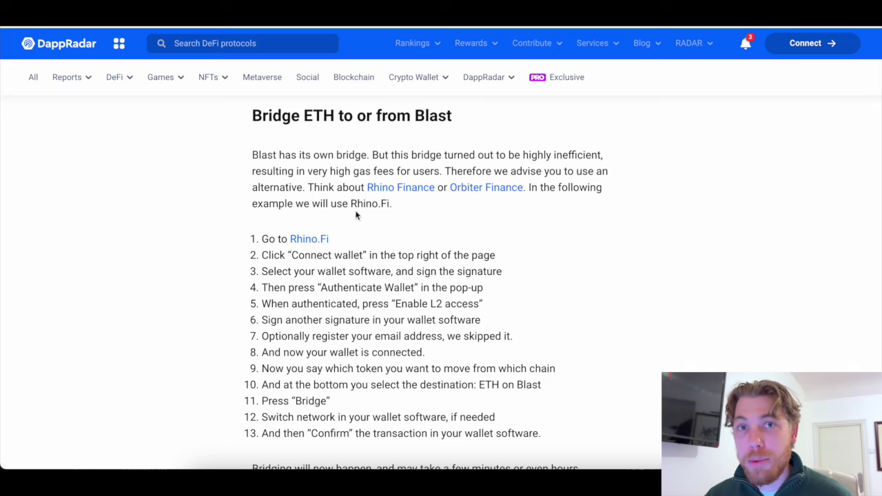
Read down the DappRadar article's warning about Blast's native bridge
scroll(530, 241, "down", 1)
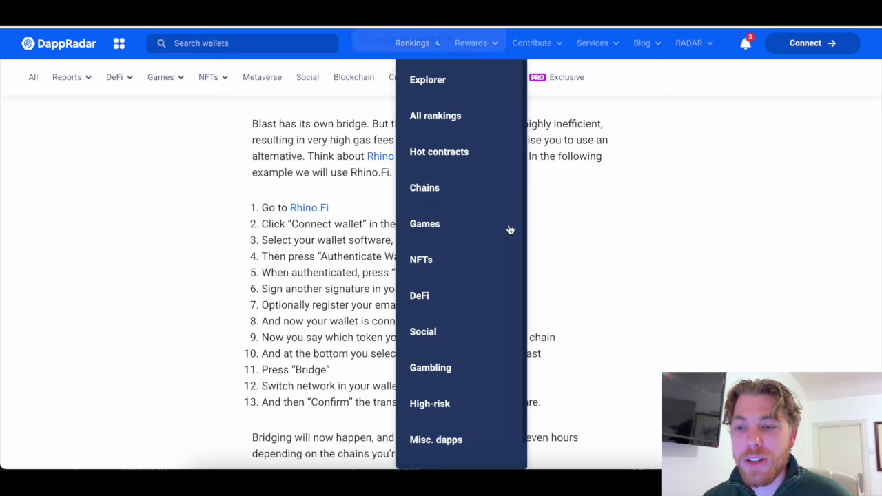
scroll(561, 231, "down", 7)
scroll(637, 249, "down", 2)
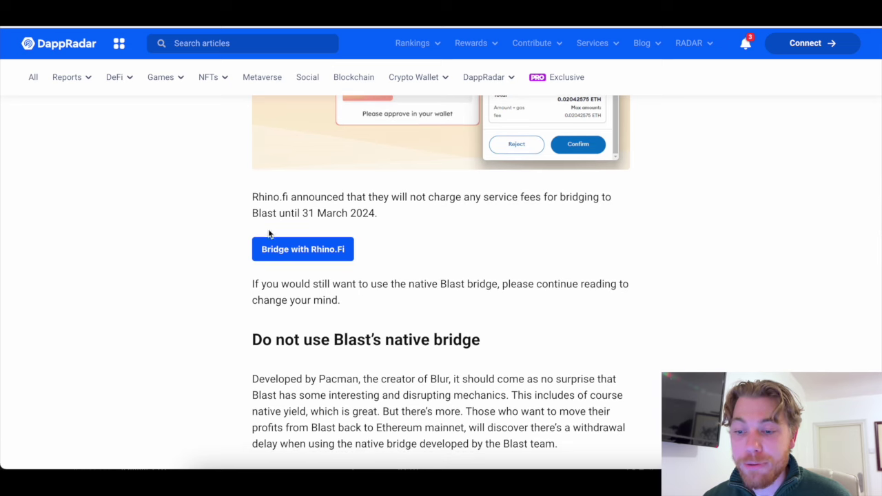
scroll(575, 269, "down", 2)
scroll(571, 259, "down", 2)
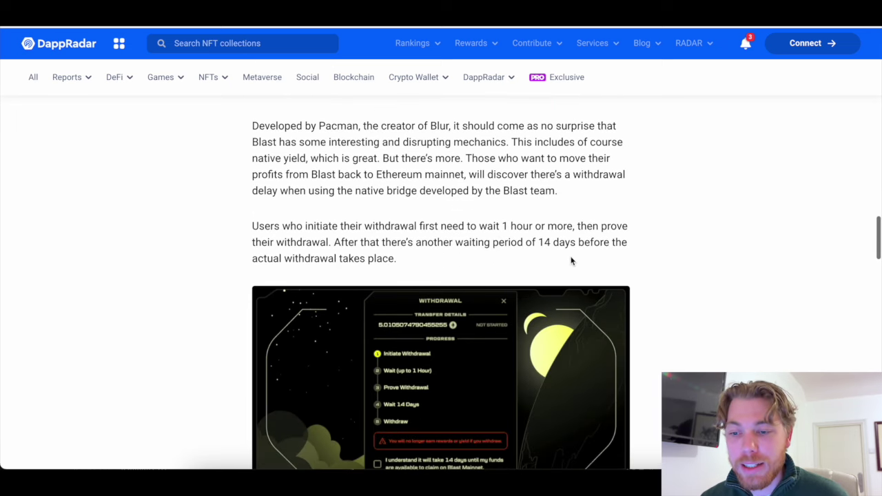
scroll(569, 234, "down", 1)
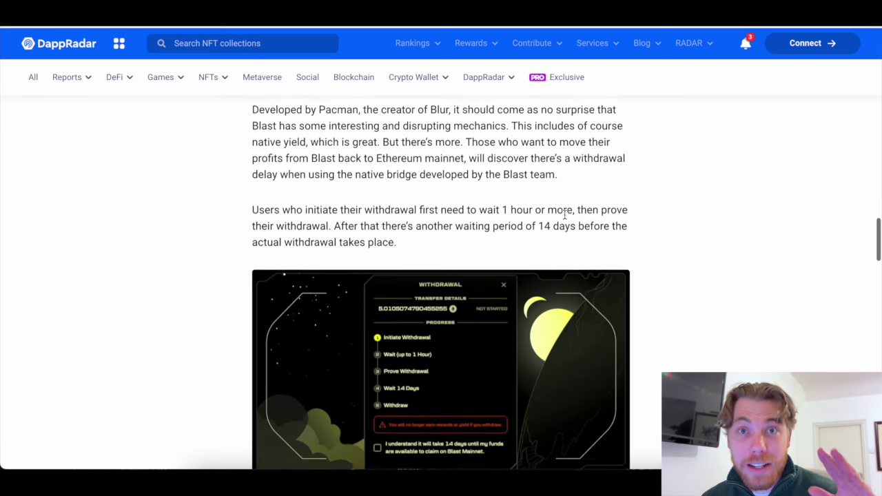
scroll(567, 216, "up", 2)
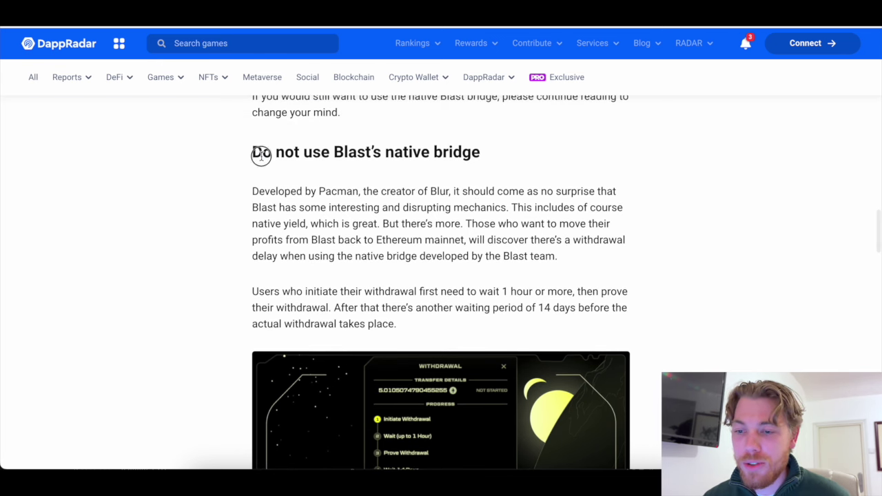
Highlight and then clear the 'Do not use Blast's native bridge' heading
left_click_drag(262, 154, 508, 156)
left_click(373, 183)
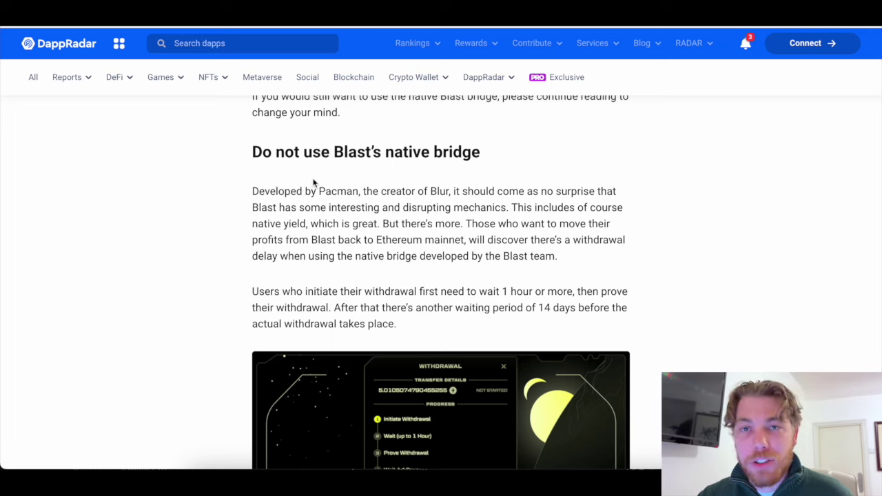
scroll(712, 240, "up", 5)
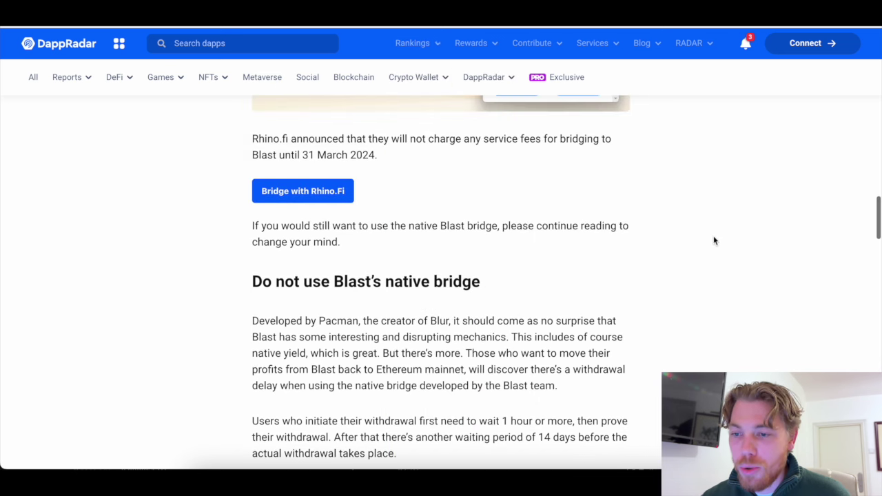
scroll(707, 239, "up", 2)
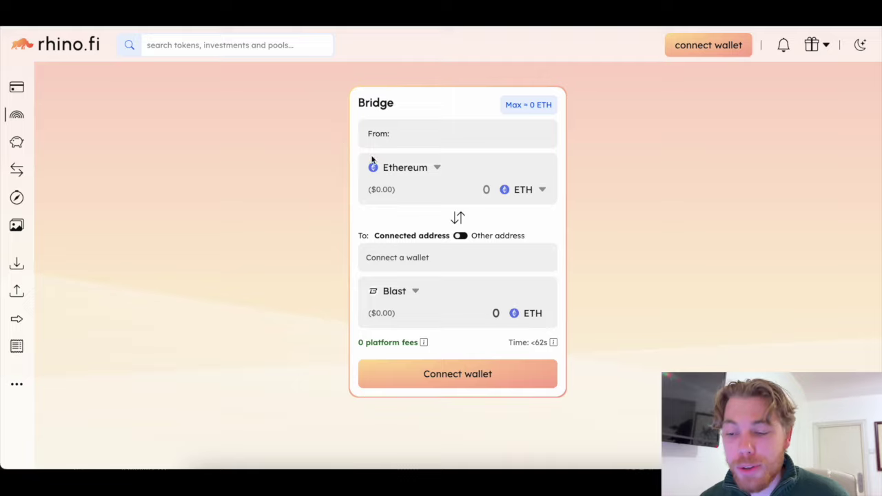
Browse rhino.fi's source network list and close it without changing anything
left_click(434, 168)
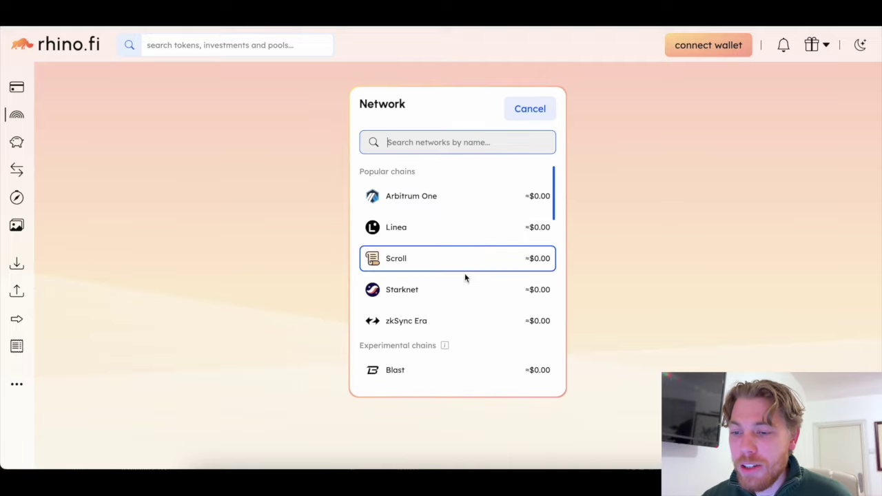
scroll(438, 275, "down", 3)
scroll(438, 279, "up", 3)
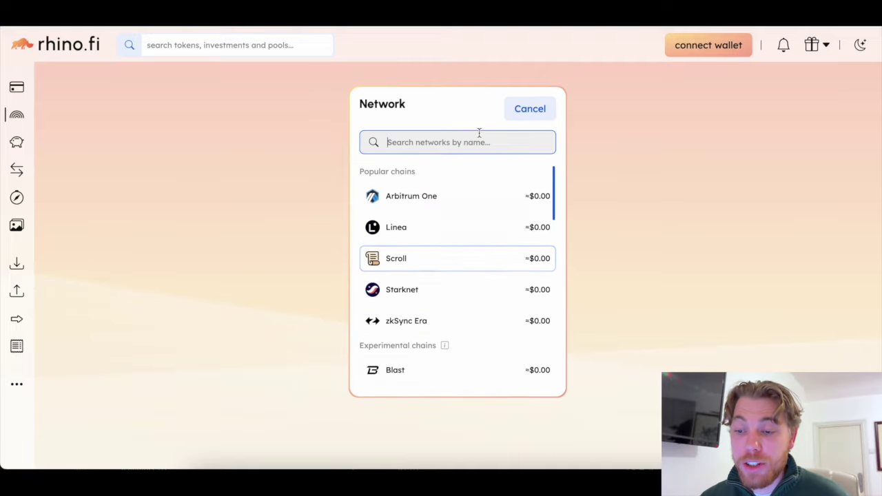
left_click(517, 109)
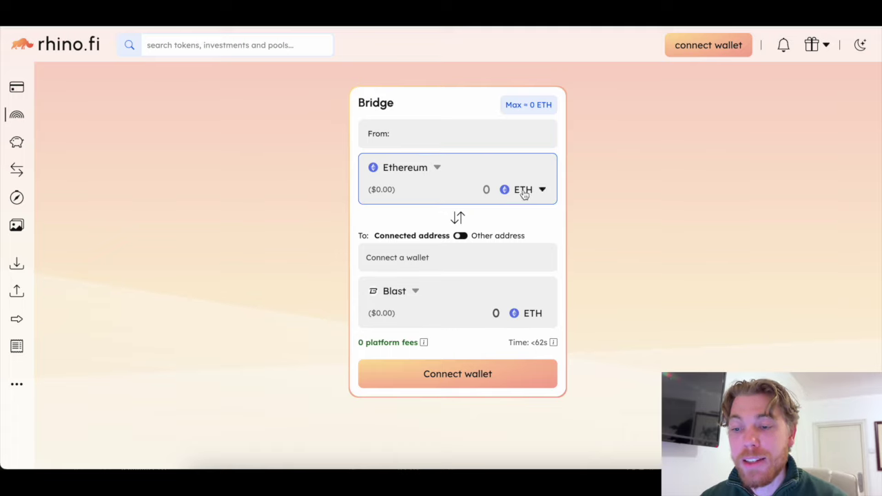
Search 'blast' to set Blast as destination, then flip the bridge to Blast→Ethereum
left_click(412, 292)
type("blast")
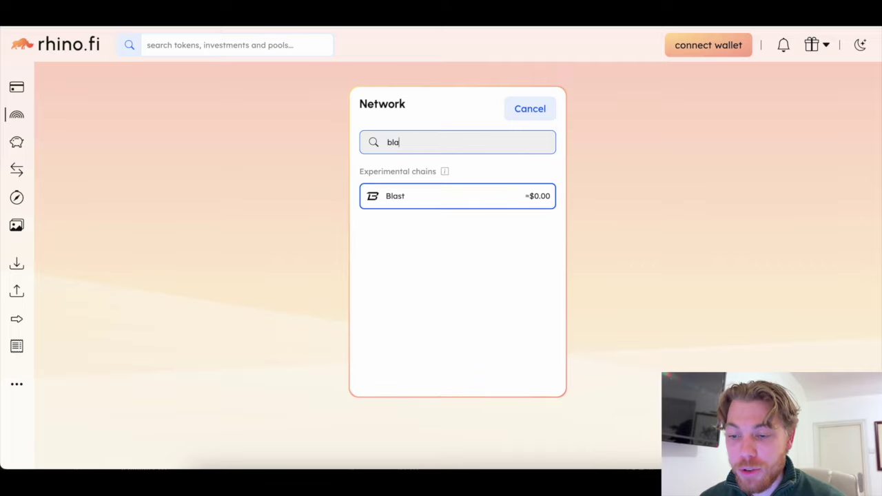
left_click(435, 200)
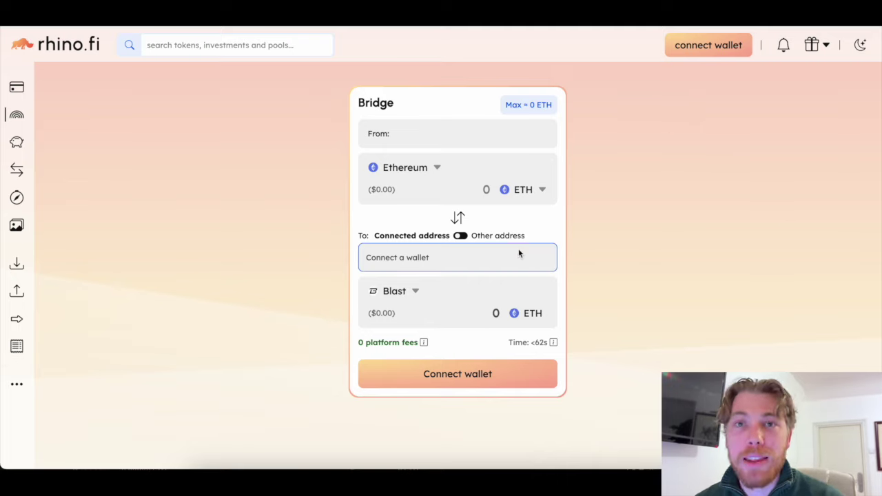
left_click(458, 219)
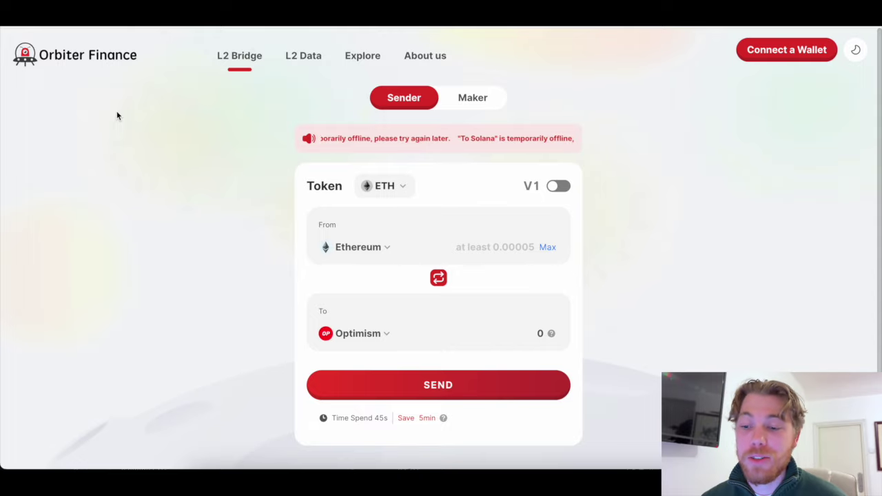
View the tokens Orbiter Finance can bridge in the ETH token dropdown
left_click(397, 187)
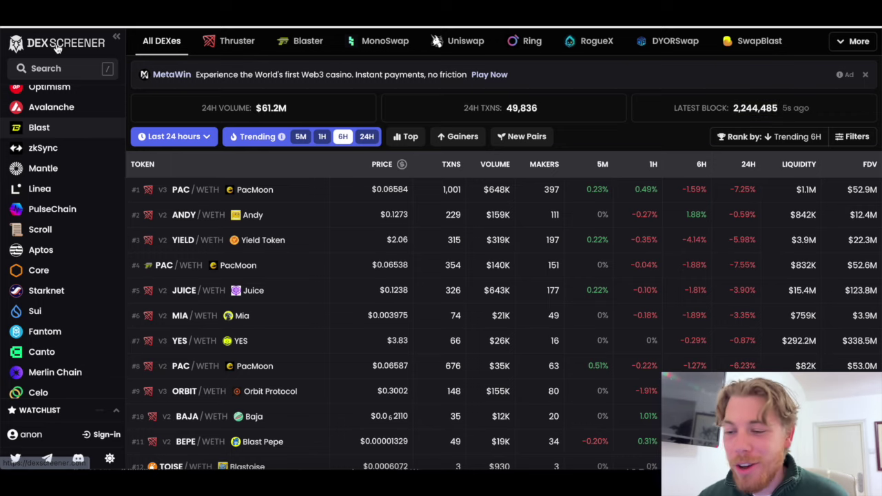
left_click(69, 134)
scroll(48, 179, "up", 5)
left_click(76, 44)
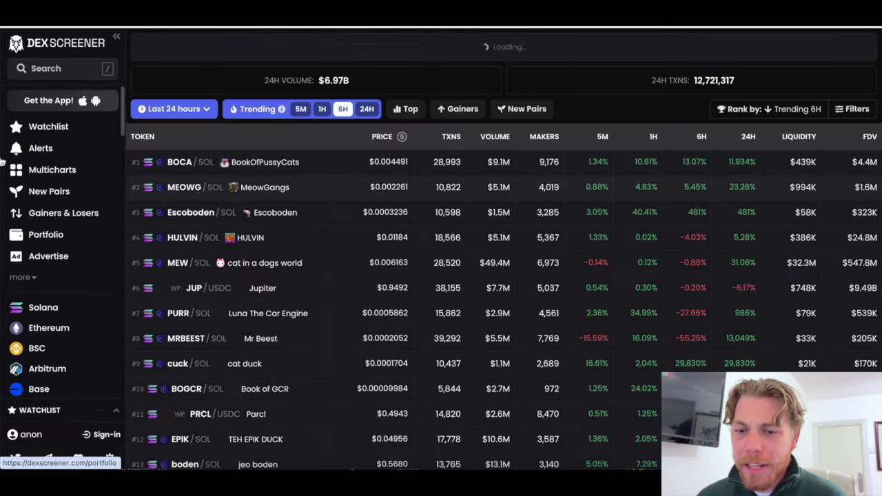
scroll(55, 262, "down", 5)
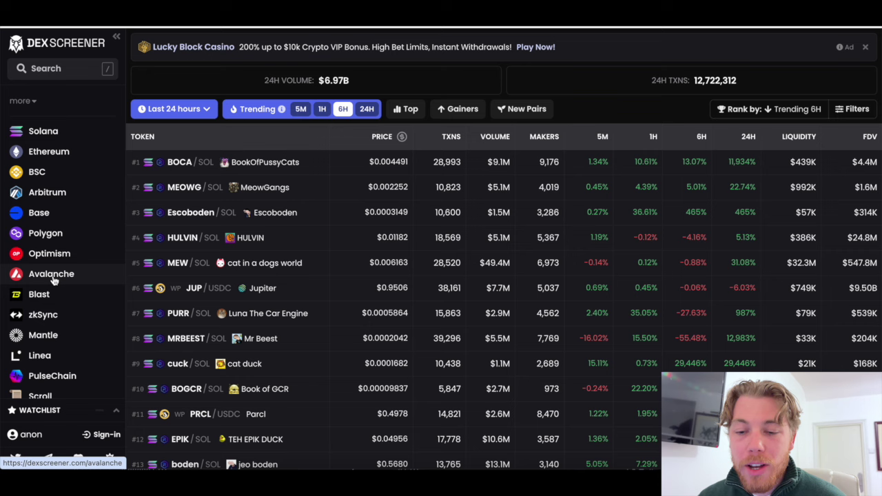
left_click(39, 294)
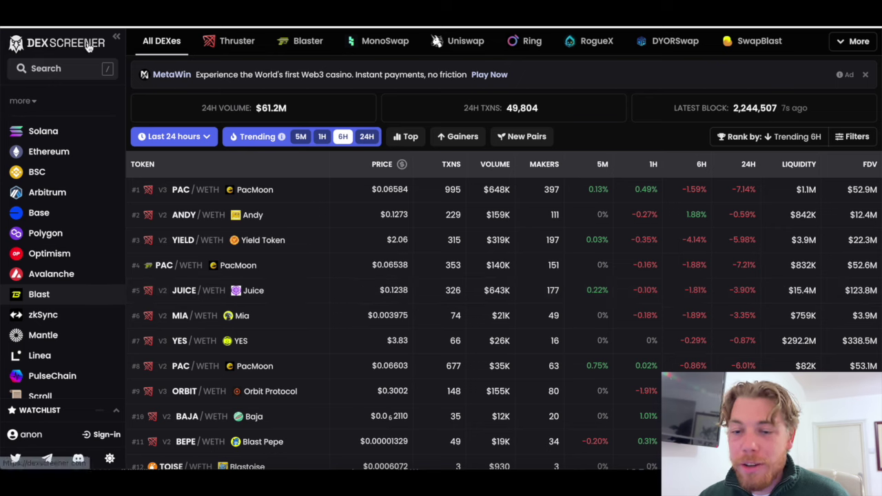
Refresh DEX Screener's Blast trending pairs list from the Blast sidebar entry
left_click(72, 303)
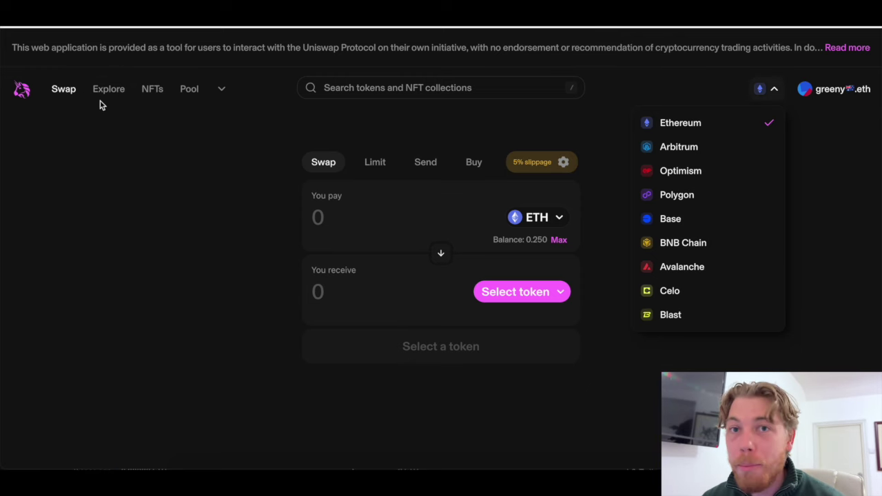
Close and reopen Uniswap's network list to confirm Blast is supported
left_click(773, 89)
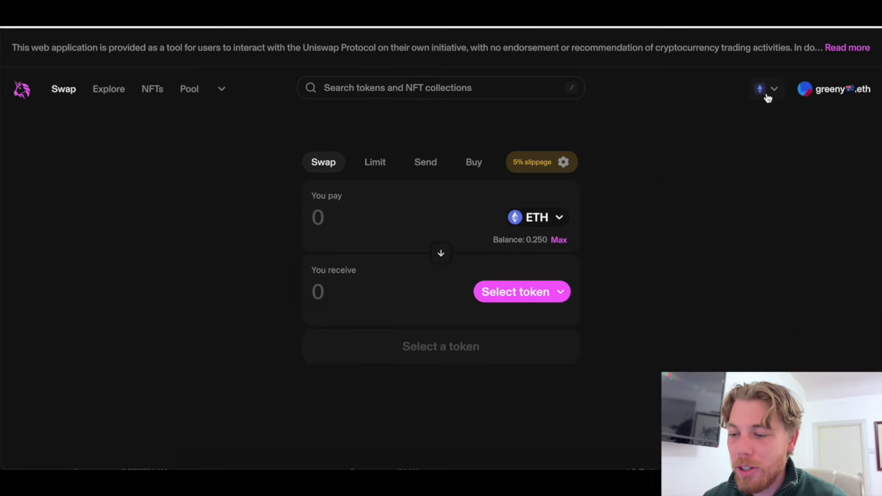
left_click(775, 90)
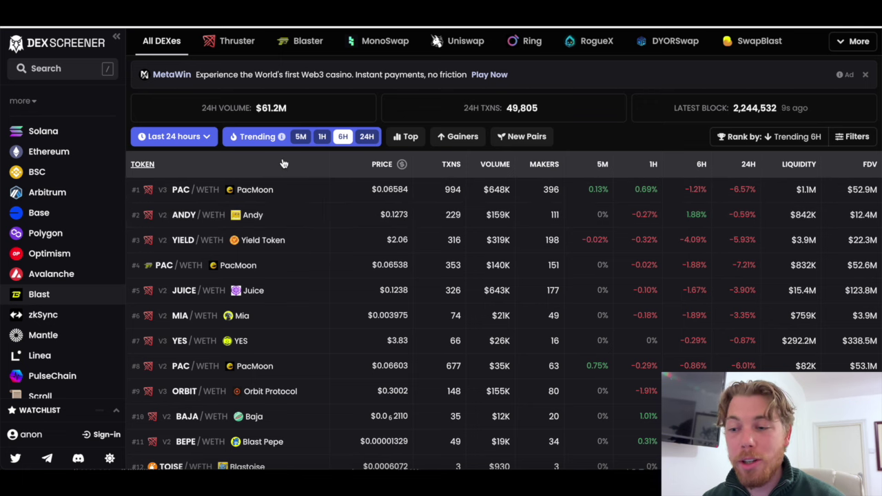
Open the #1 PAC/WETH pair and copy PacMoon's PAC contract address
left_click(208, 197)
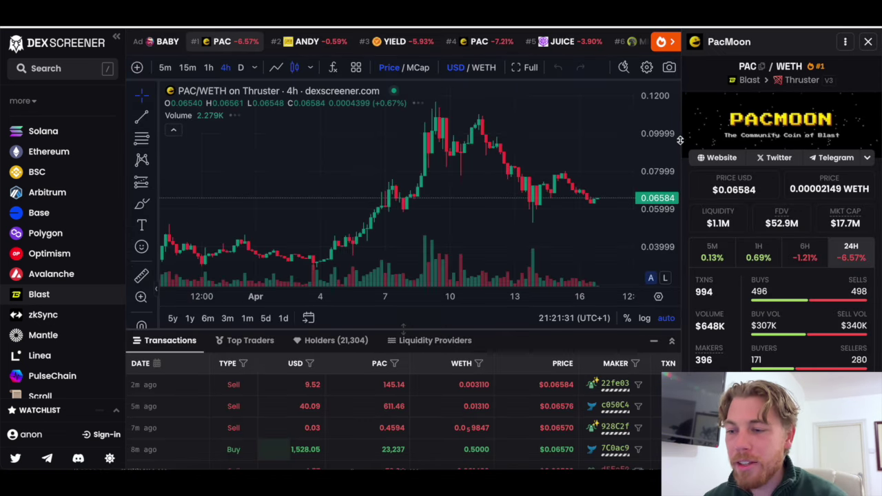
left_click(761, 67)
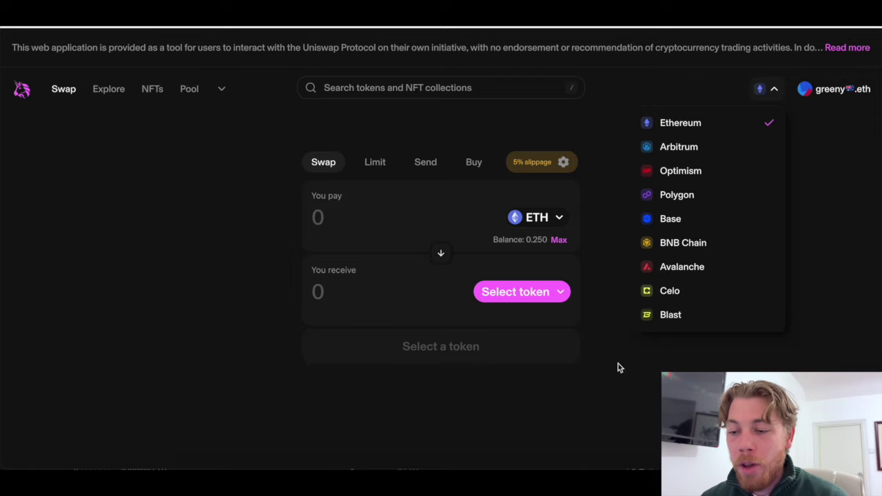
Paste the PAC contract address into Uniswap's receive-token search
left_click(674, 326)
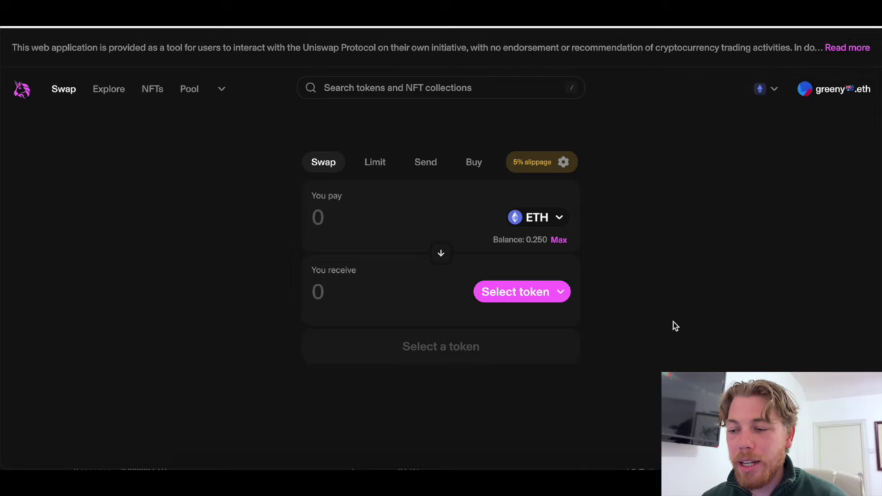
left_click(457, 292)
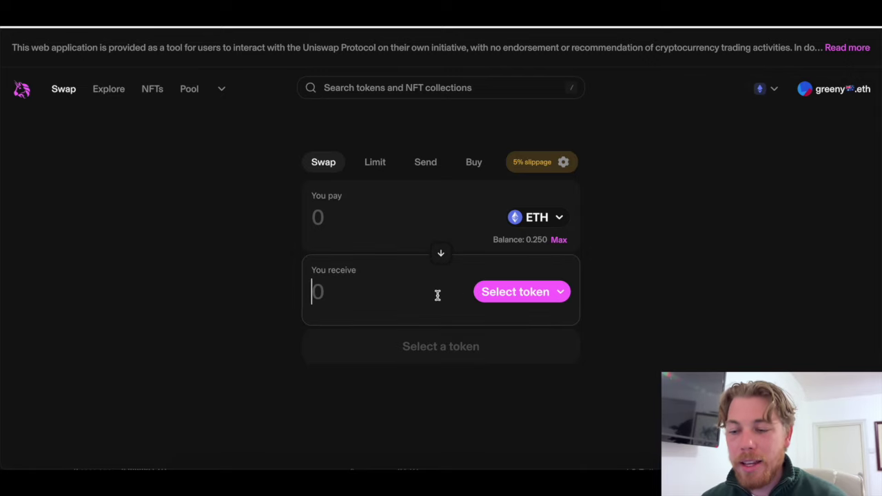
left_click(499, 297)
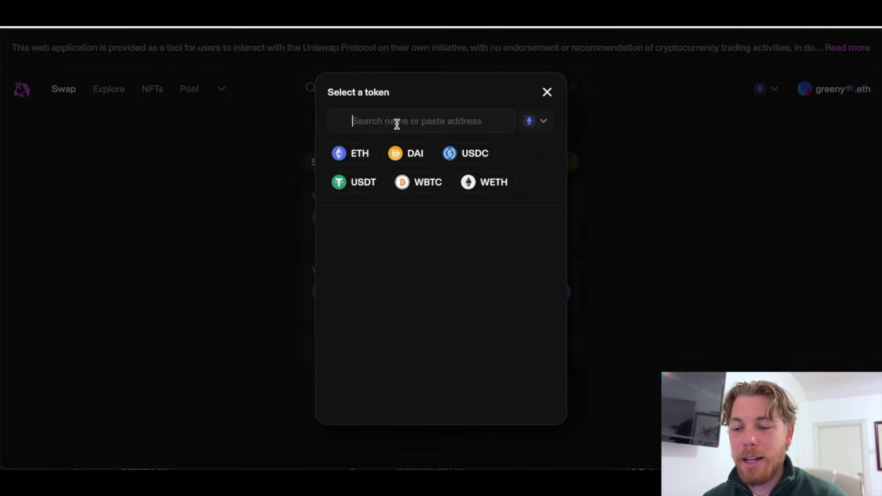
key("ctrl+v")
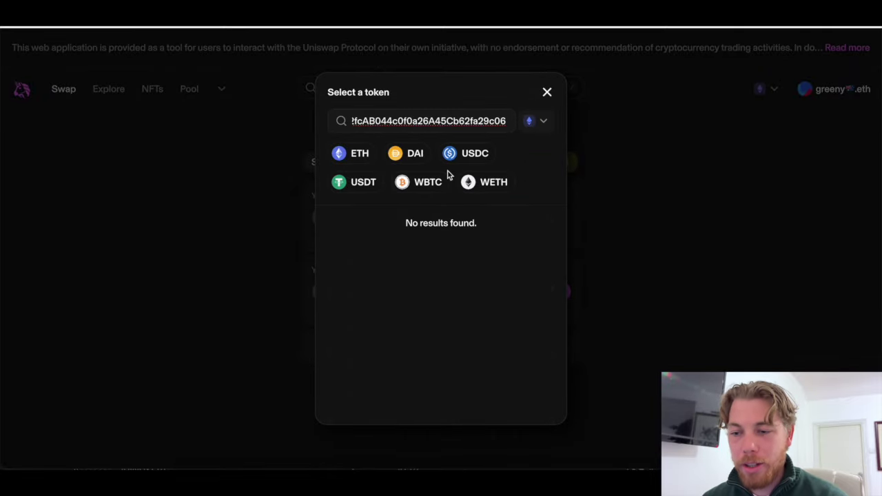
Switch the token search to Blast, decline adding Blast to MetaMask, and close the picker
left_click(541, 123)
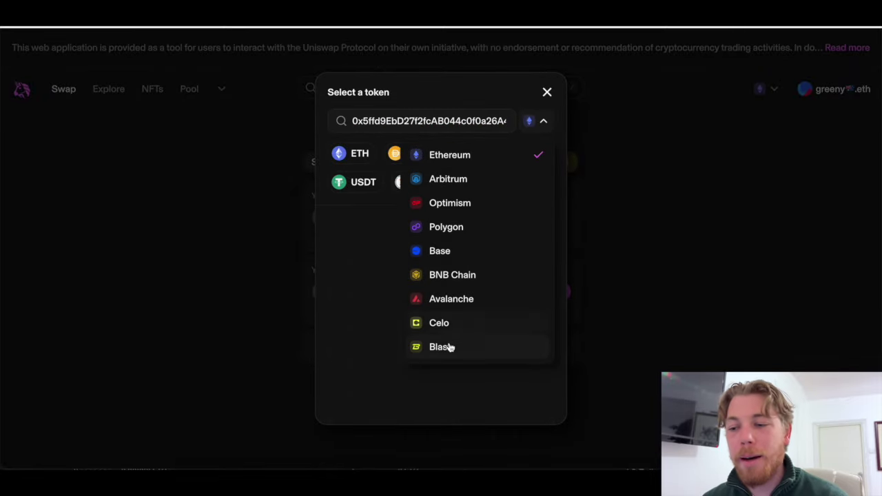
left_click(450, 346)
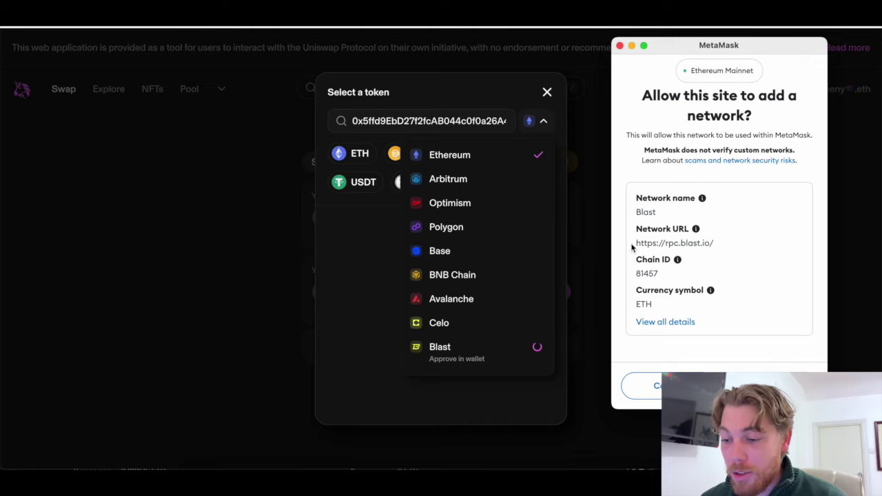
left_click(641, 387)
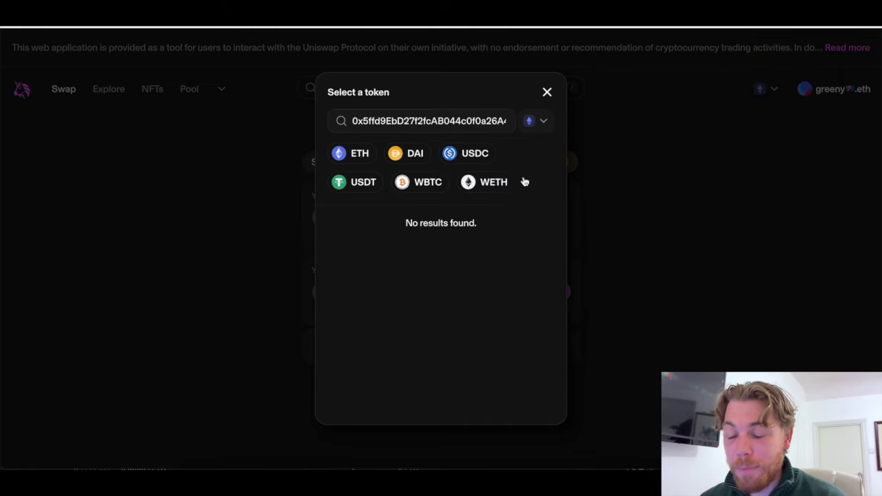
left_click(547, 92)
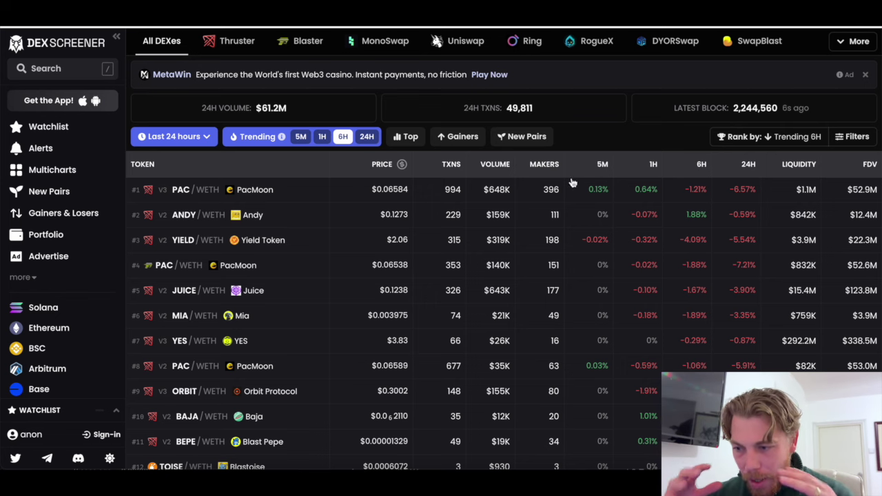
Open the PacMoon PAC/WETH pair page from DEX Screener's list
left_click(193, 195)
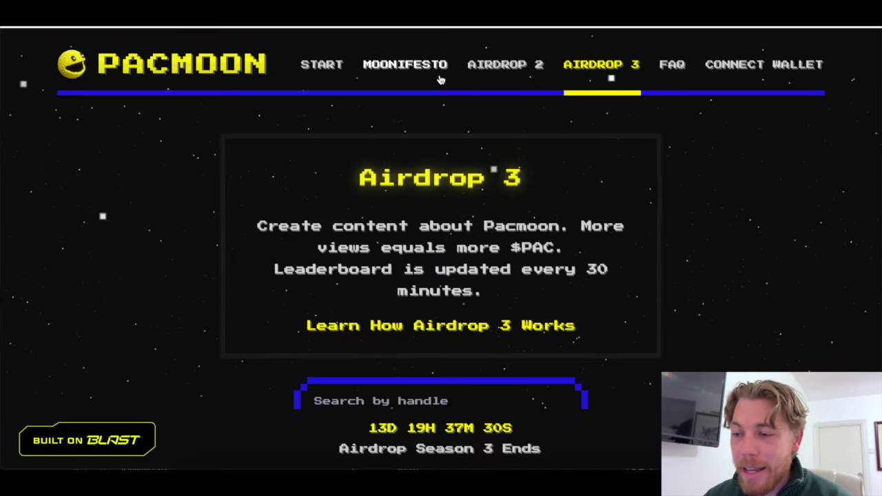
scroll(709, 232, "down", 3)
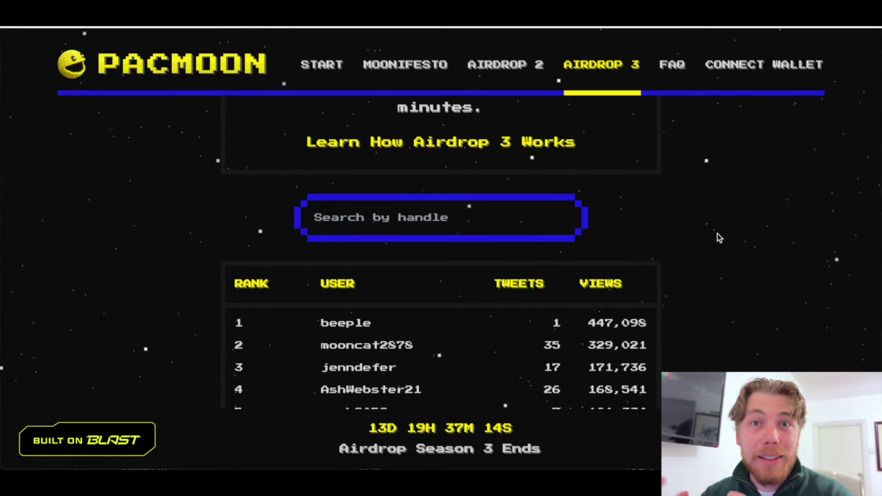
scroll(774, 246, "down", 1)
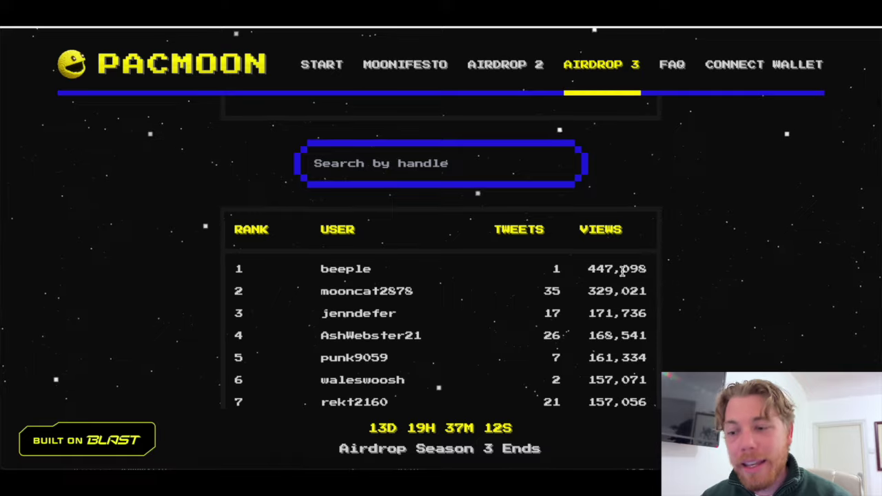
scroll(591, 269, "down", 1)
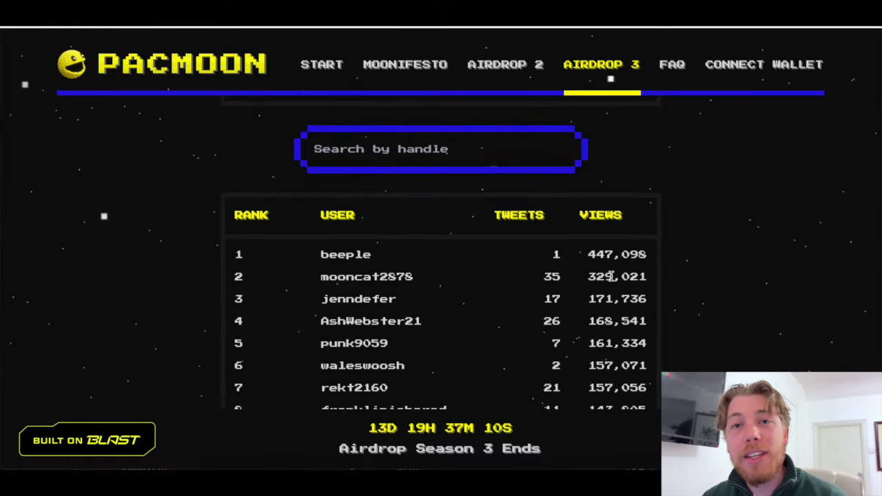
left_click_drag(319, 214, 376, 214)
left_click(674, 224)
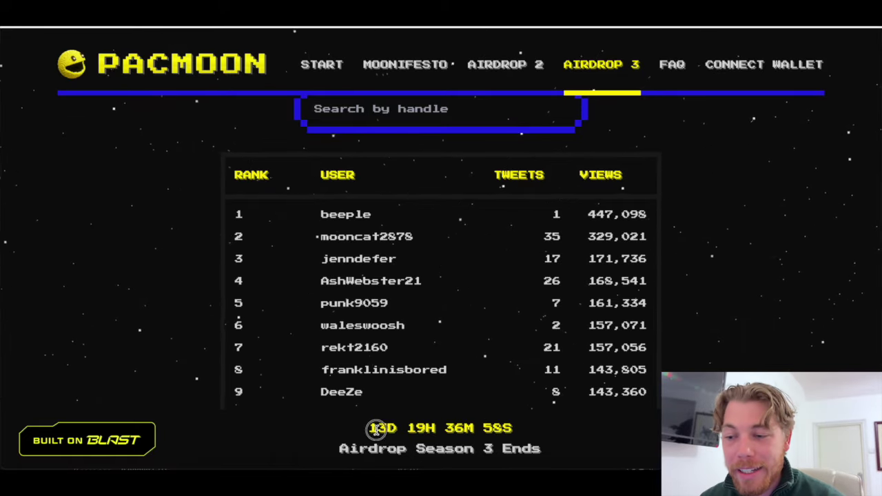
mouse_move(372, 428)
left_mouse_down()
mouse_move(512, 428)
mouse_move(376, 429)
left_mouse_up()
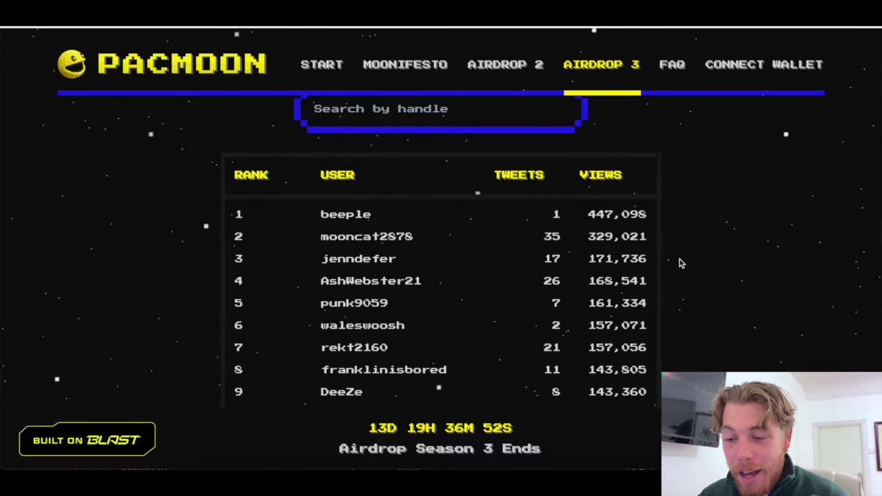
scroll(510, 290, "down", 1)
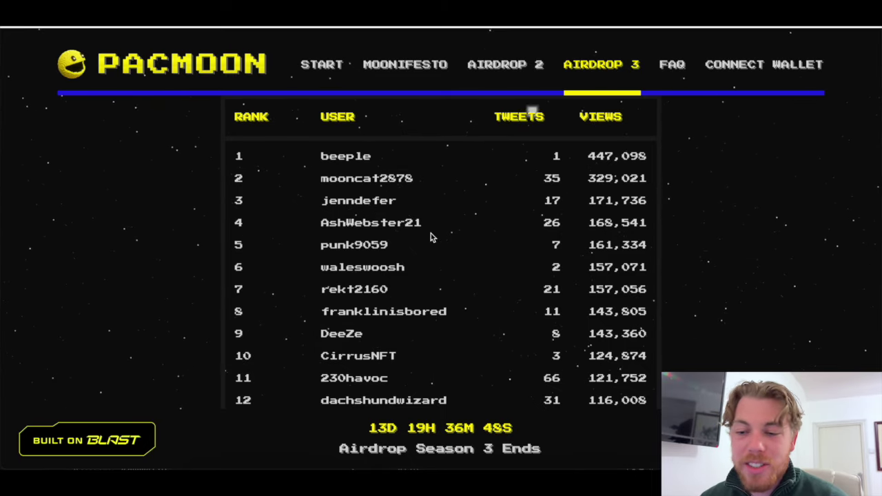
scroll(464, 250, "down", 1)
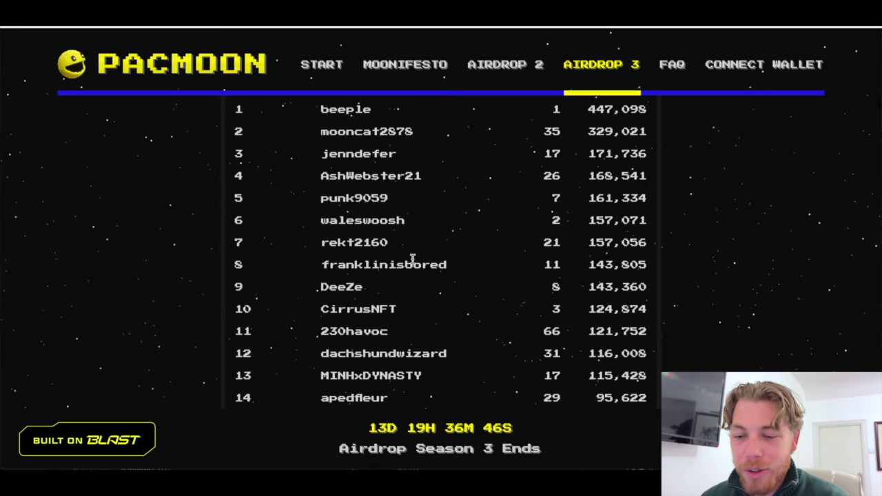
scroll(412, 259, "down", 1)
scroll(411, 250, "down", 3)
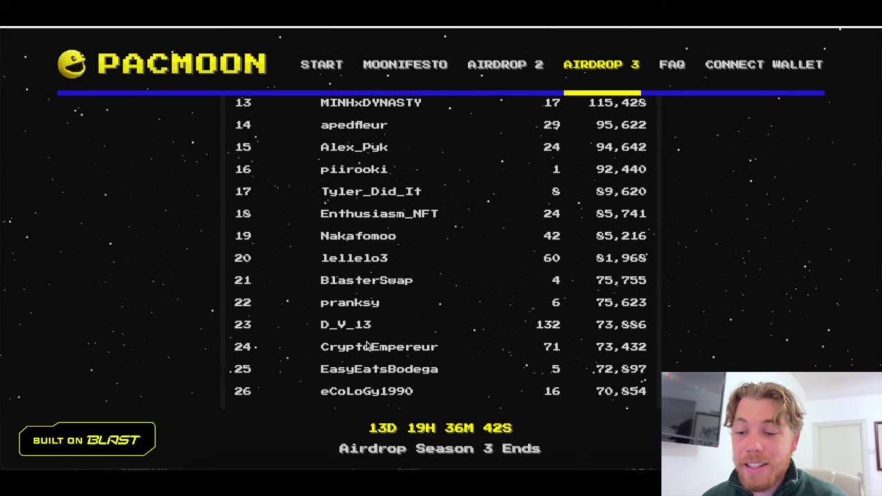
left_click_drag(337, 369, 439, 369)
left_click(693, 320)
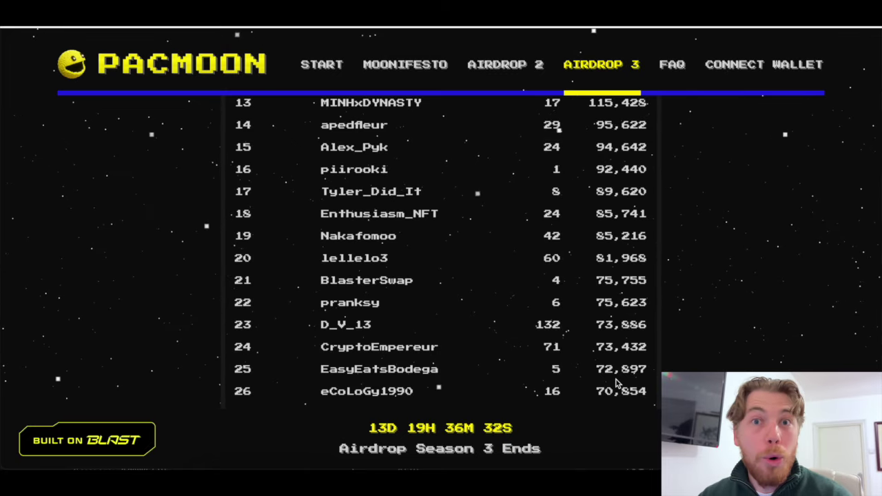
scroll(807, 242, "up", 10)
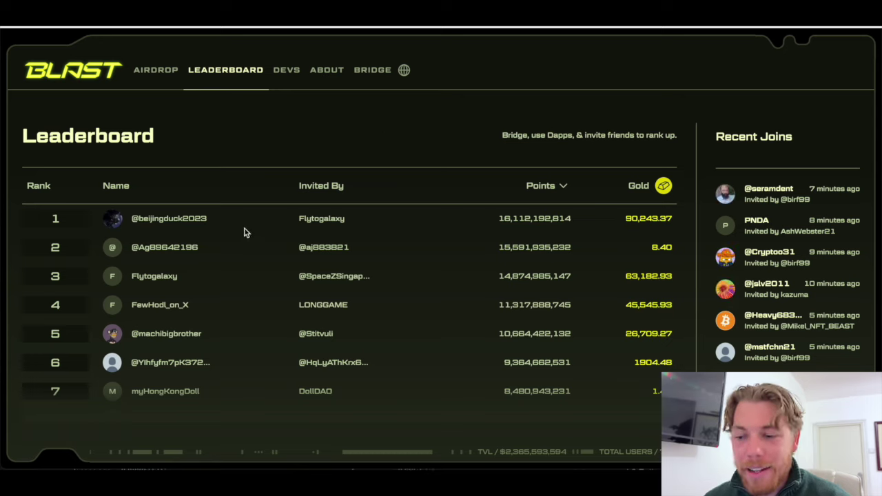
Highlight then clear the rank-1 leaderboard points, and return to the DEX Screener PAC/WETH chart
left_click_drag(517, 220, 566, 218)
left_click(538, 220)
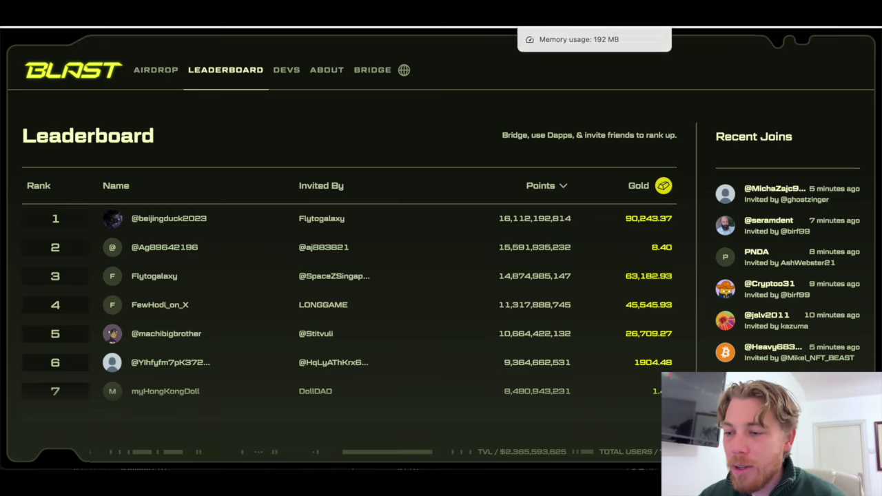
key("ctrl+Tab")
key("ctrl+Tab")
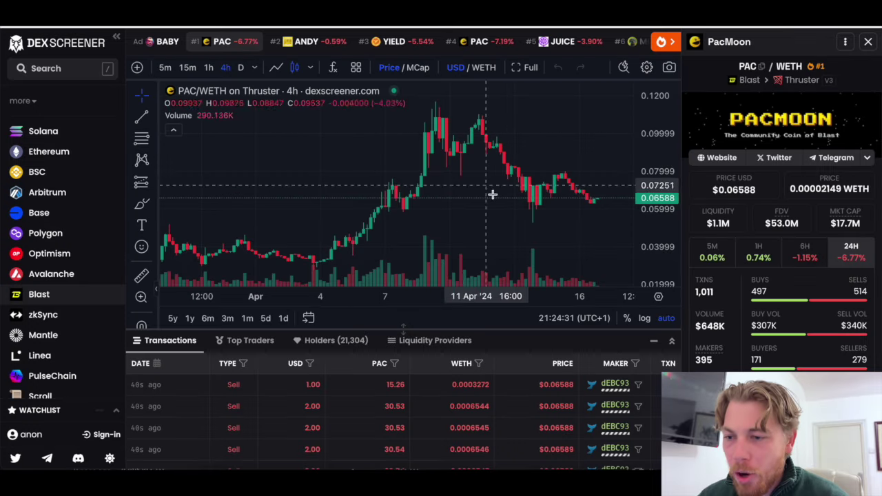
Collapse transactions, show PAC/WETH as 4-hour candles zoomed to recent weeks, then return to Blast pairs
scroll(491, 193, "down", 3)
left_click(653, 340)
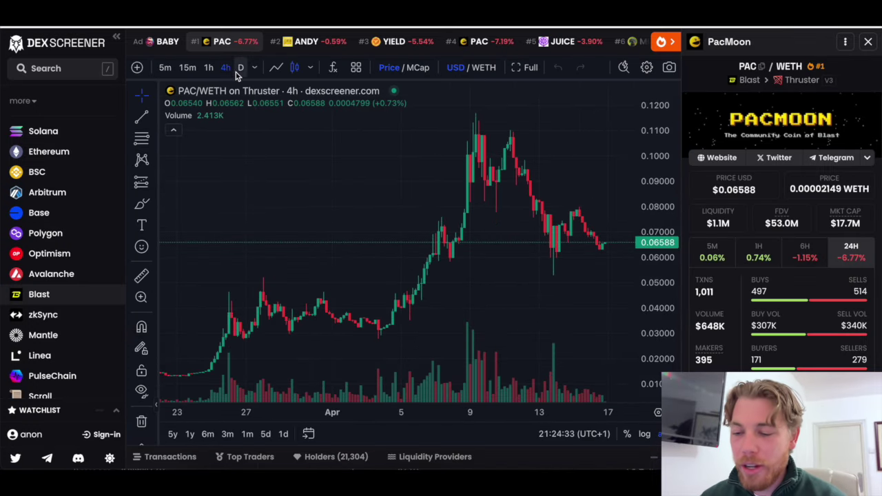
left_click(240, 67)
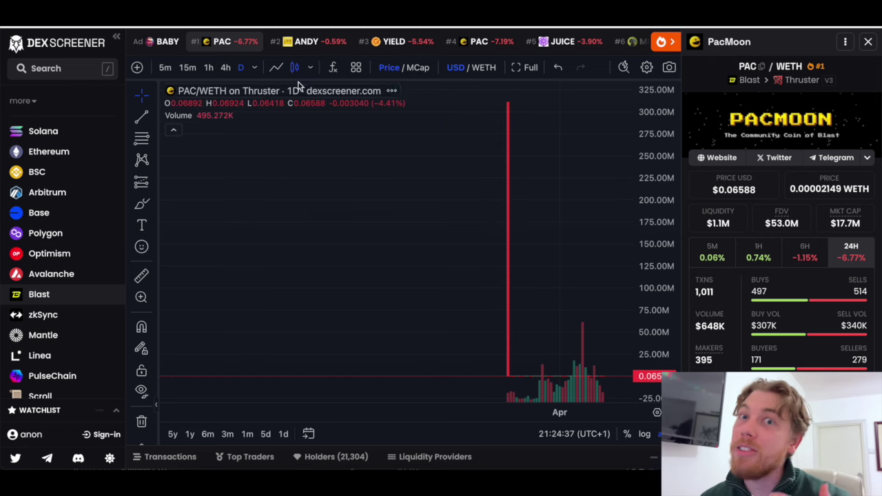
left_click(209, 67)
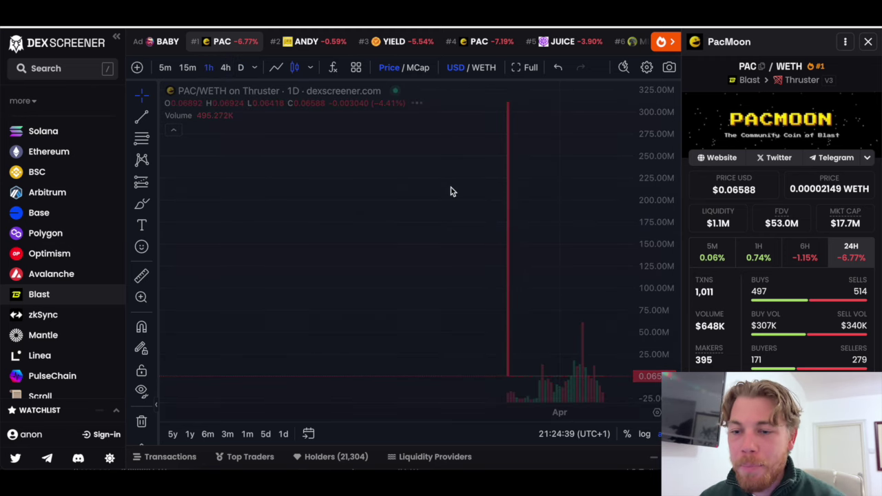
left_click(226, 67)
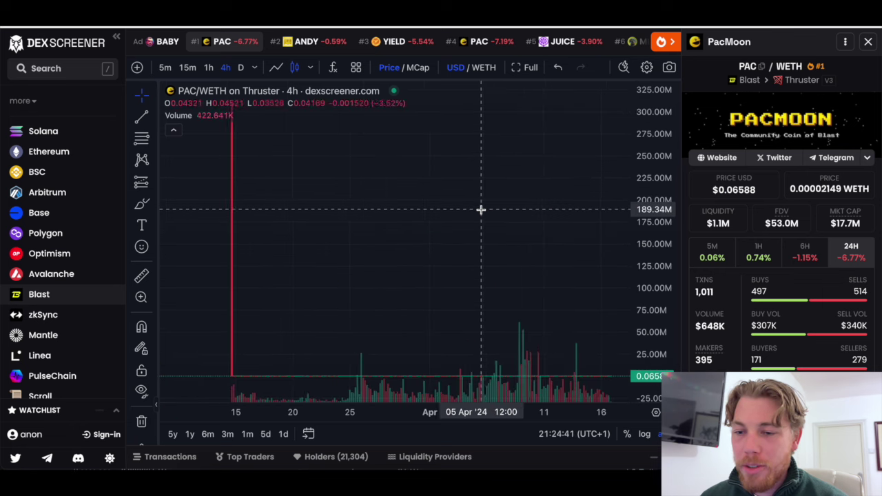
scroll(480, 209, "up", 3)
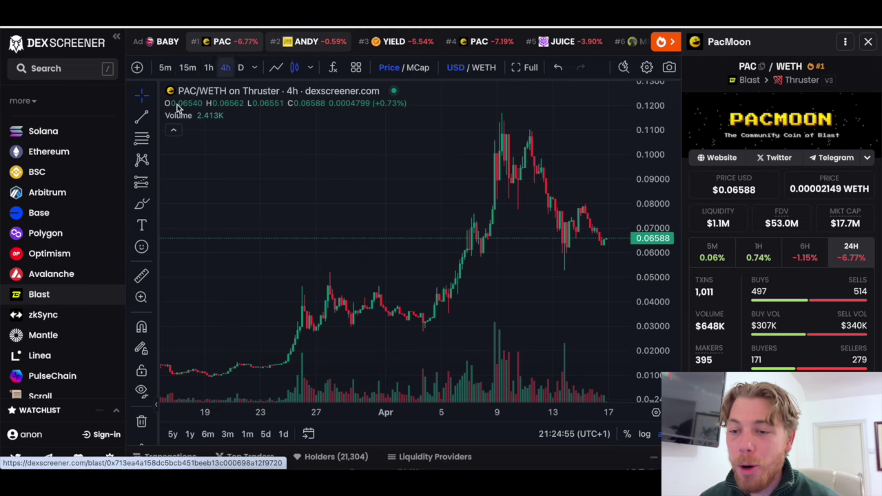
left_click(42, 295)
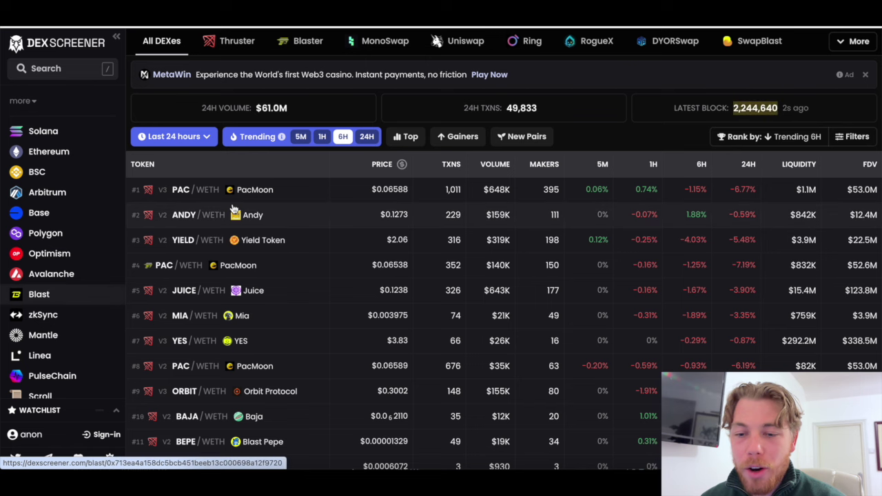
Open ANDY/WETH, zoom out and pan back its 4-hour chart, collapse transactions, then return to Blast
left_click(198, 220)
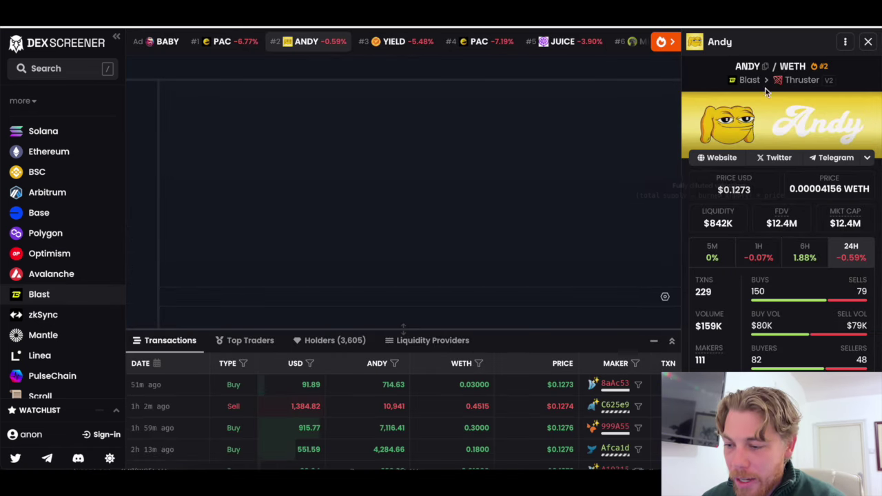
scroll(579, 177, "down", 5)
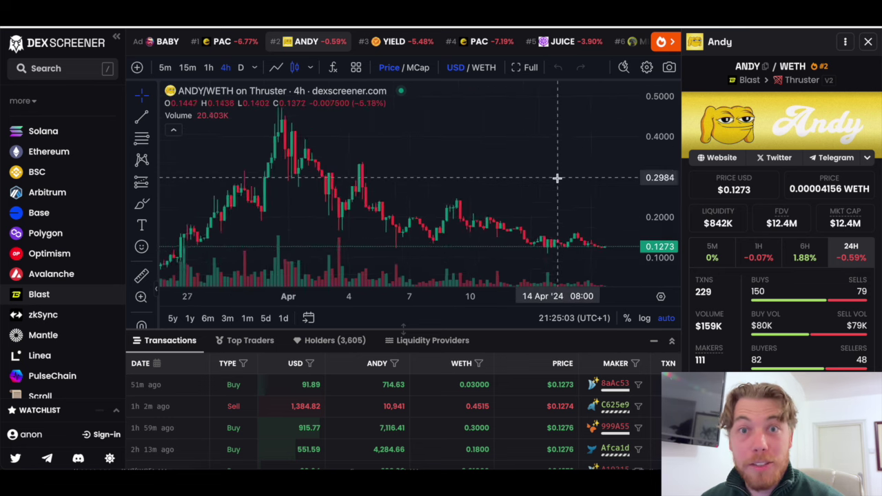
scroll(610, 118, "down", 3)
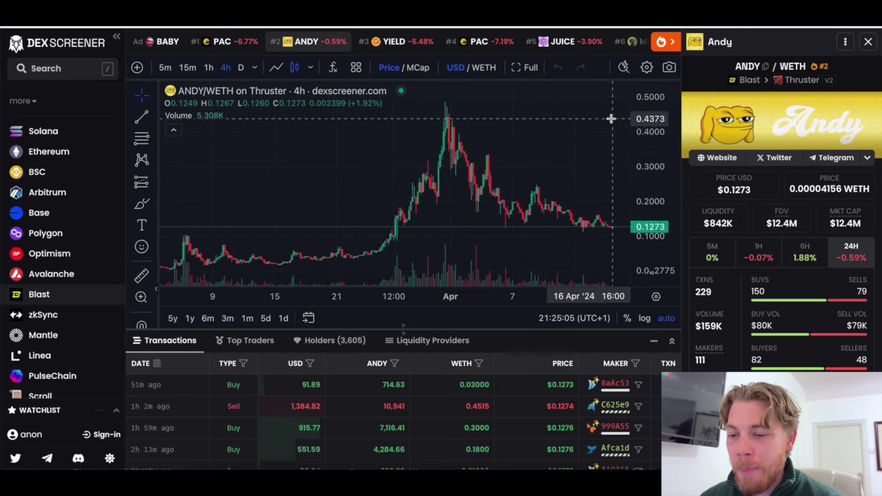
left_click_drag(591, 144, 516, 148)
scroll(517, 148, "down", 1)
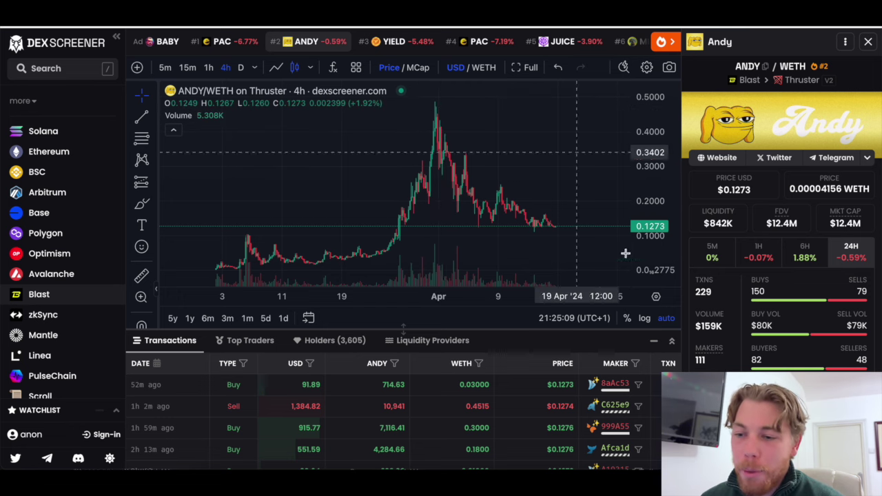
left_click(654, 340)
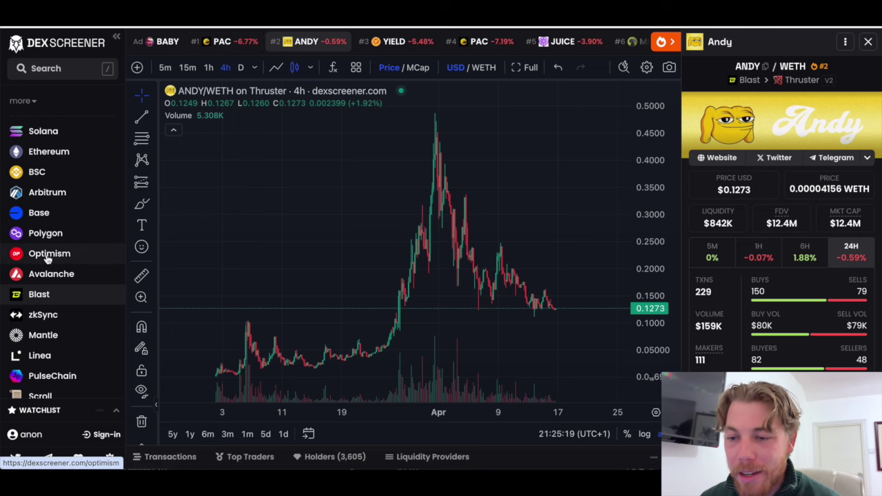
left_click(38, 294)
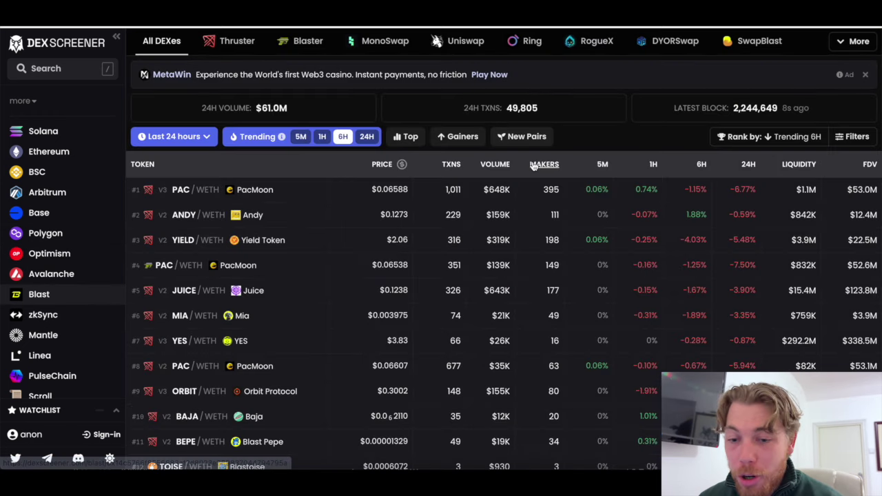
Switch Blast trending to 1H and sort the pairs by volume, highest first
left_click(322, 137)
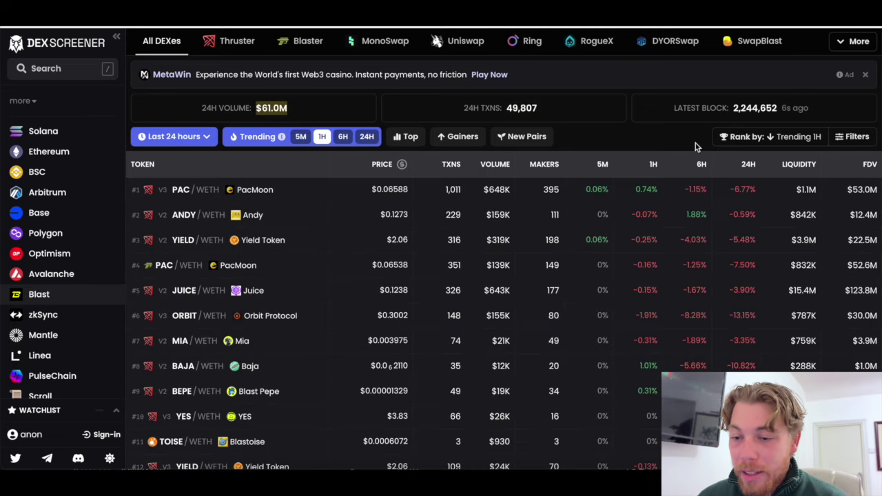
left_click(494, 164)
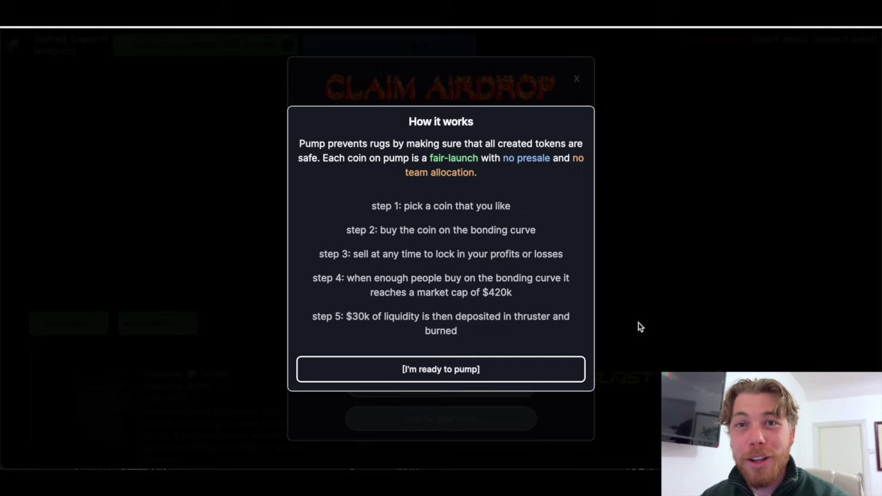
Close pump.fun's How it works explainer and the Claim Airdrop pop-up to reach the Blast coin board
left_click_drag(463, 291, 494, 292)
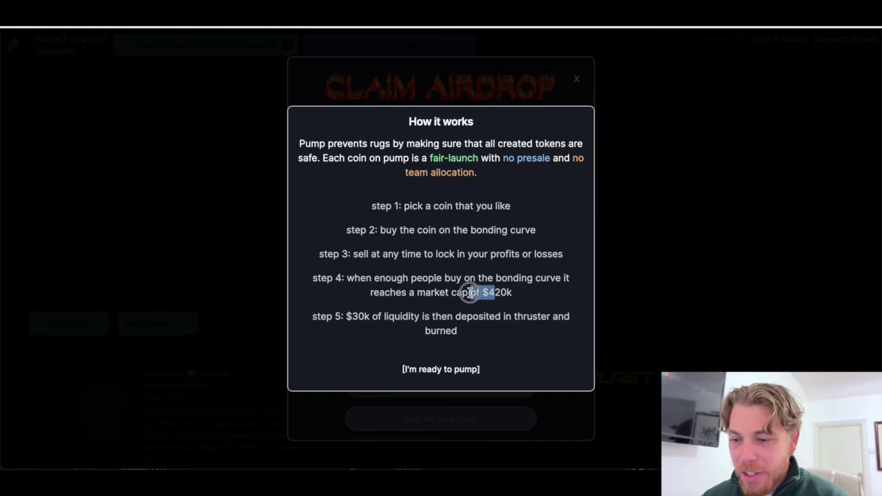
left_click(395, 286)
left_click(455, 372)
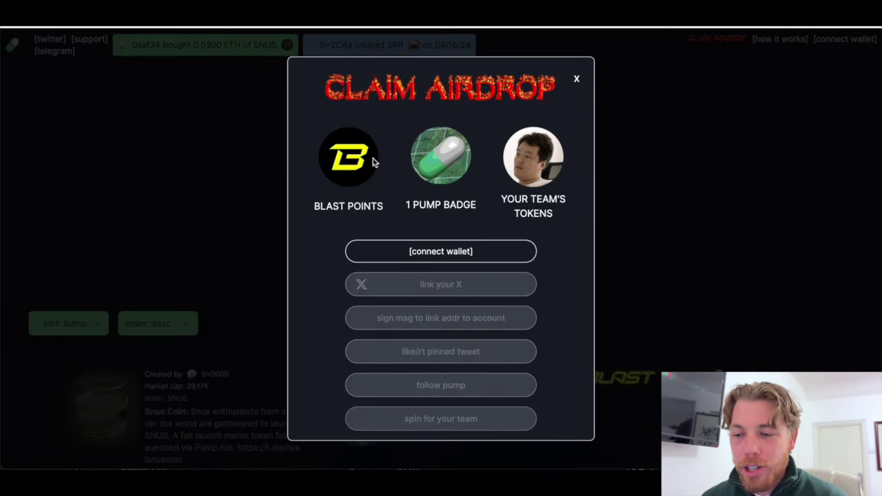
left_click_drag(322, 204, 406, 205)
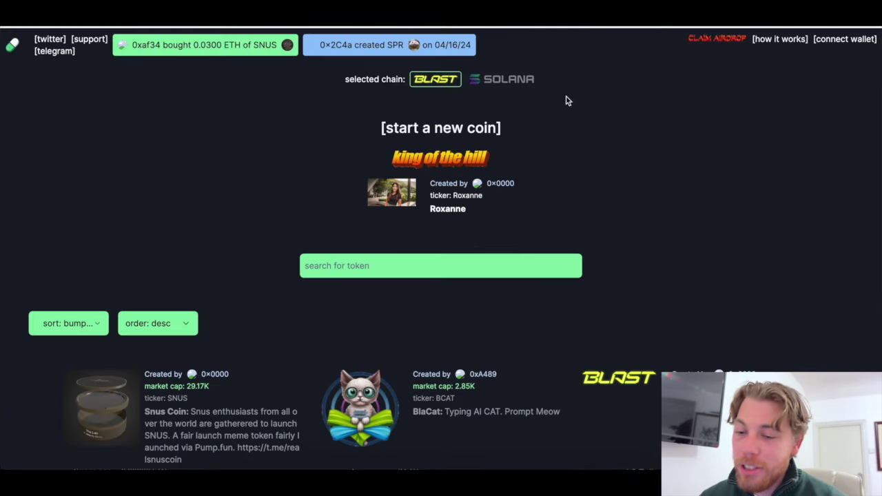
left_click(576, 79)
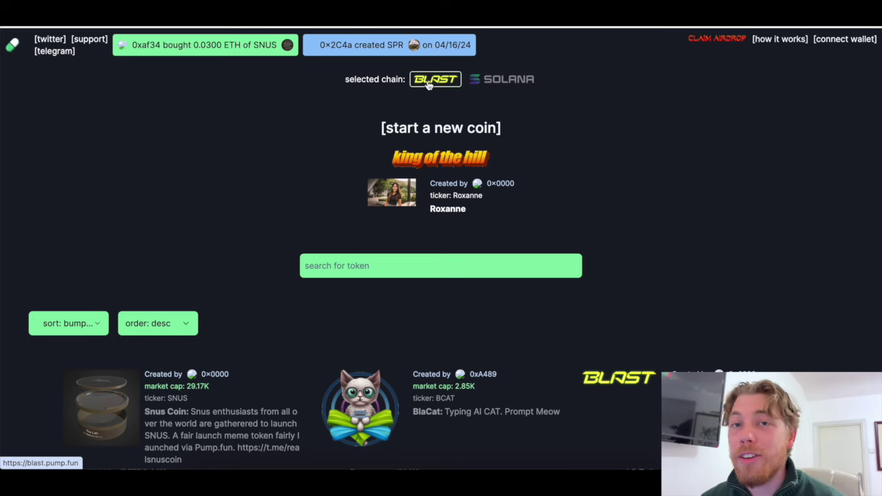
Open the COIN-1 card from the coin grid and check its trades and 90% bonding curve
scroll(585, 211, "down", 2)
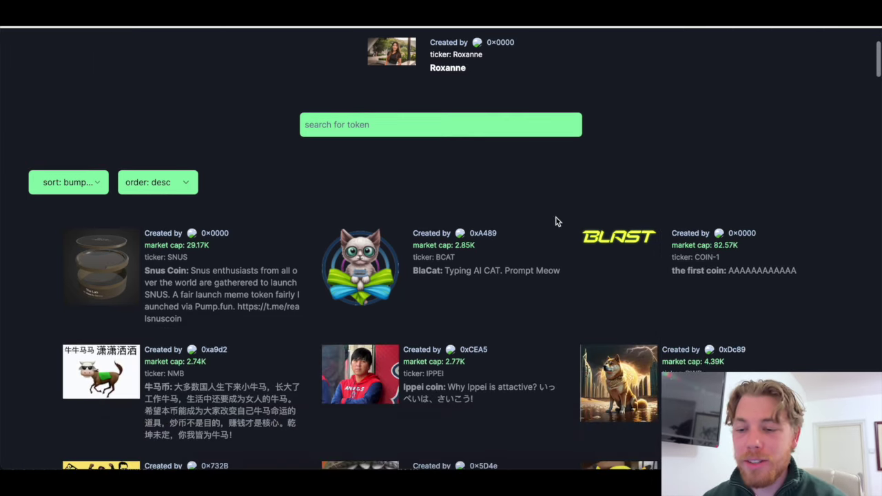
scroll(576, 211, "down", 1)
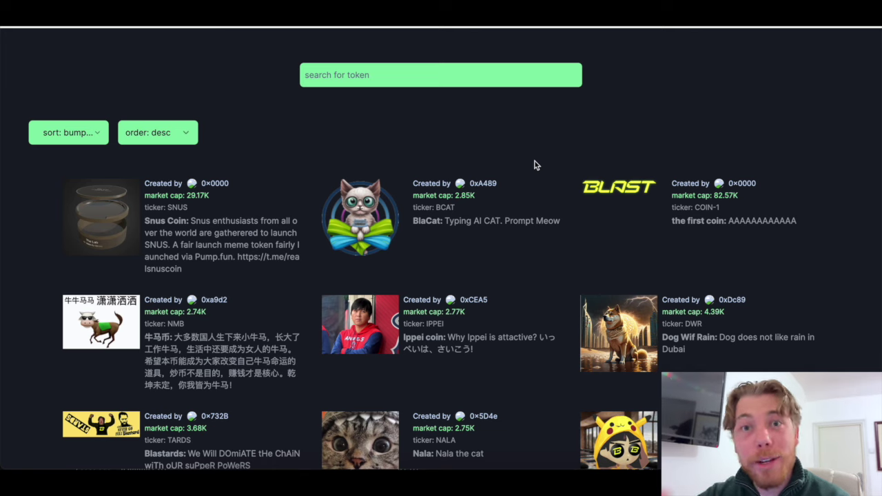
left_click(625, 188)
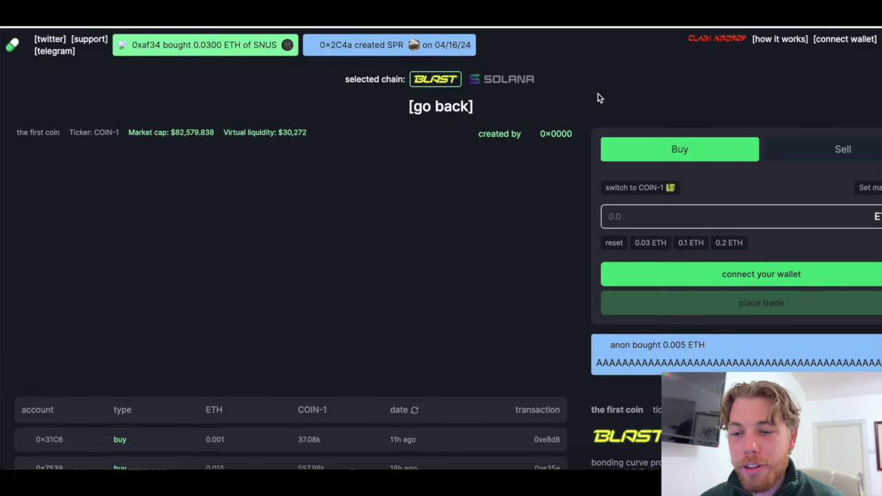
scroll(598, 98, "down", 3)
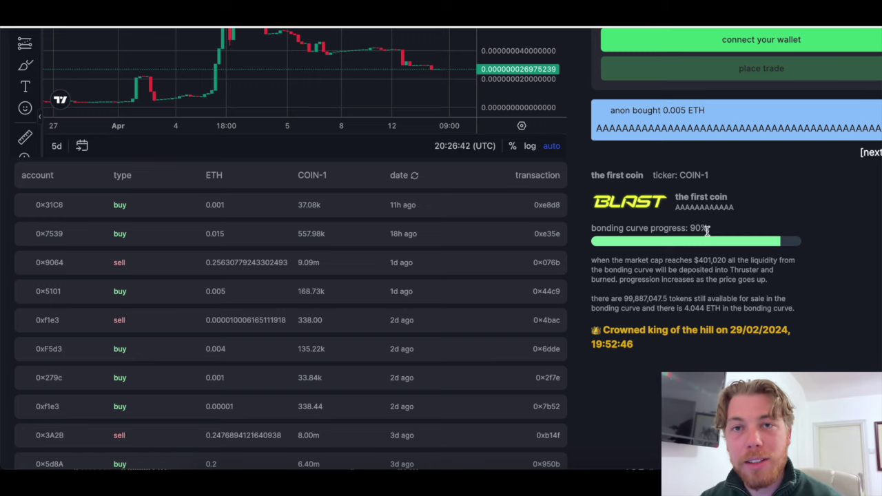
scroll(707, 231, "up", 5)
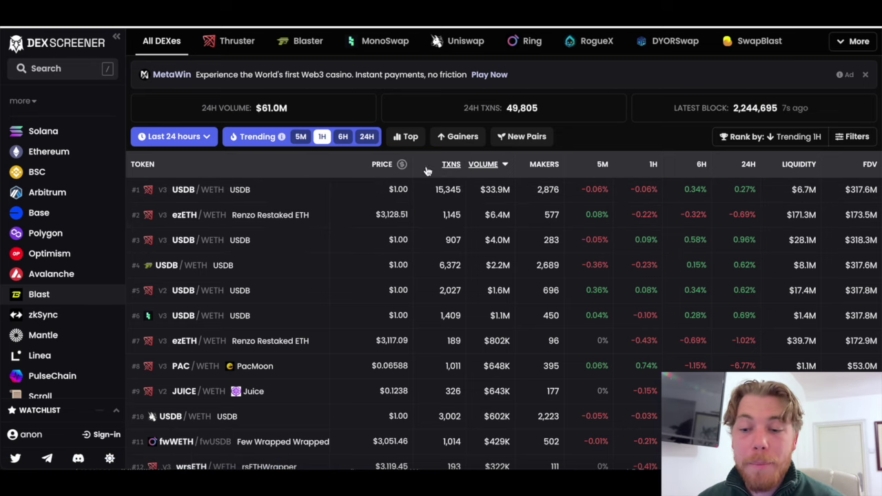
From the 6-hour Blast list open #1 PAC/WETH and collapse transactions to enlarge its chart
left_click(40, 295)
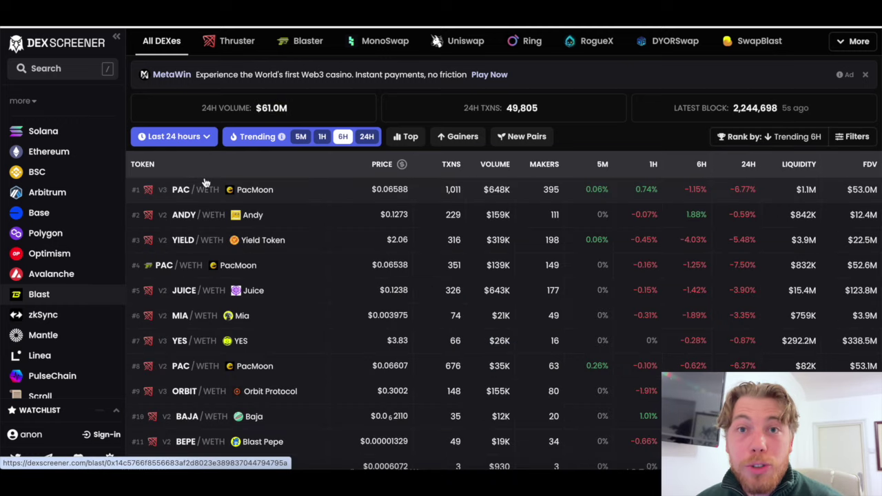
left_click(207, 190)
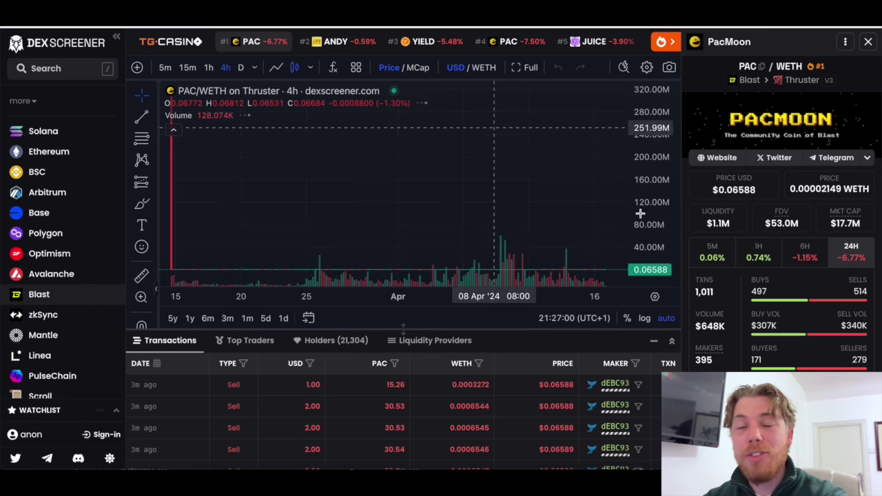
left_click(653, 340)
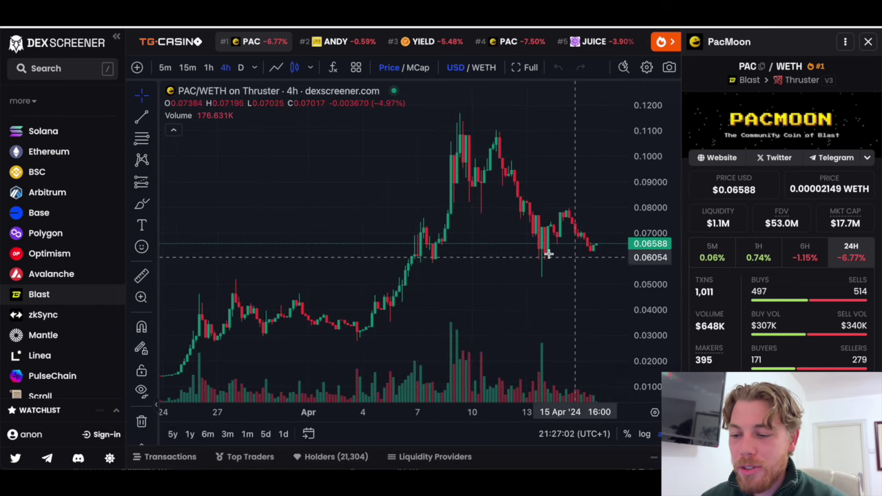